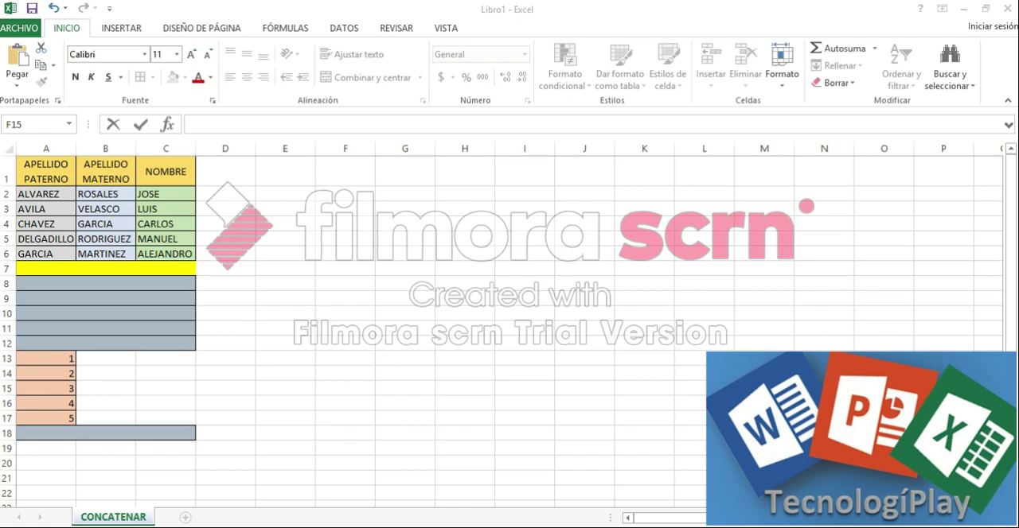
Enter the formula =CONCATENAR(A2,B2,C2) in merged cell A8.
left_click(164, 284)
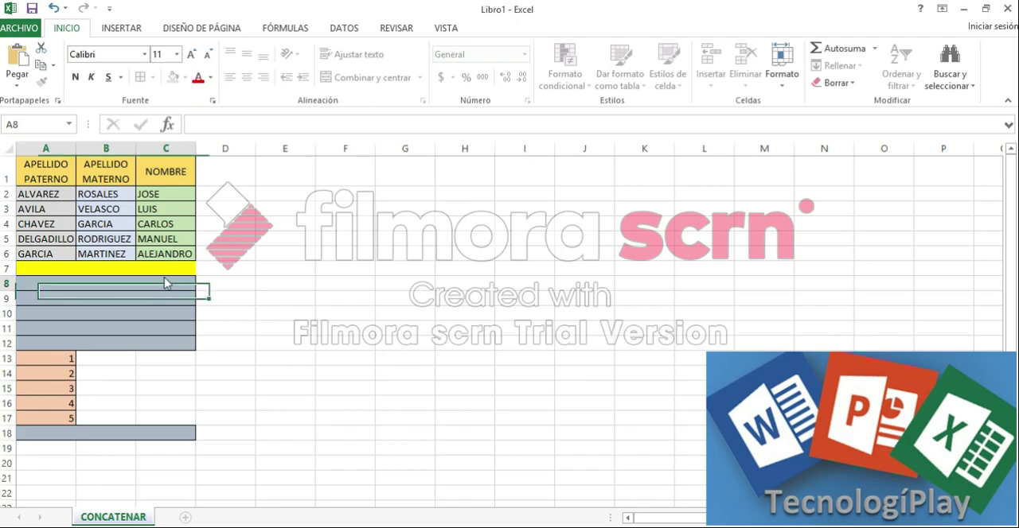
left_click(214, 125)
type("=")
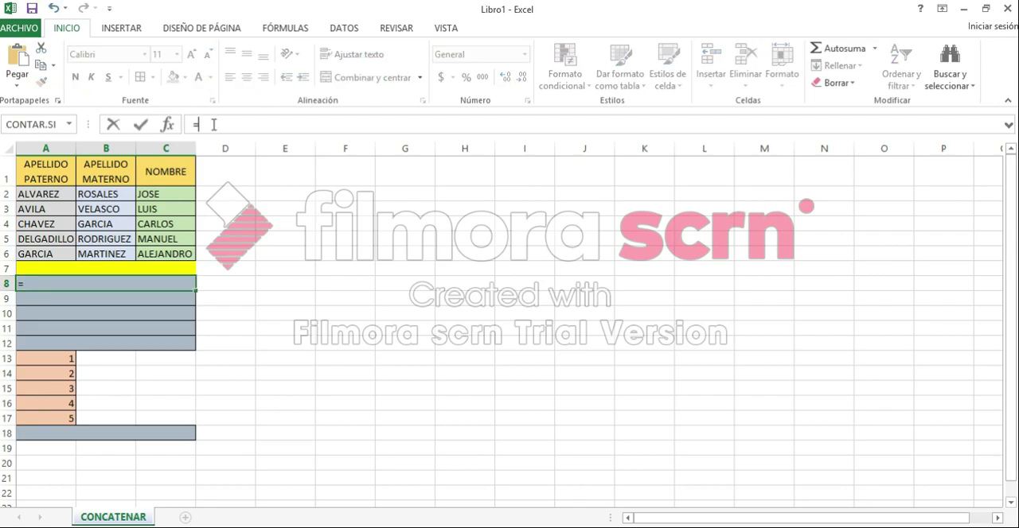
type("COM")
key("BackSpace")
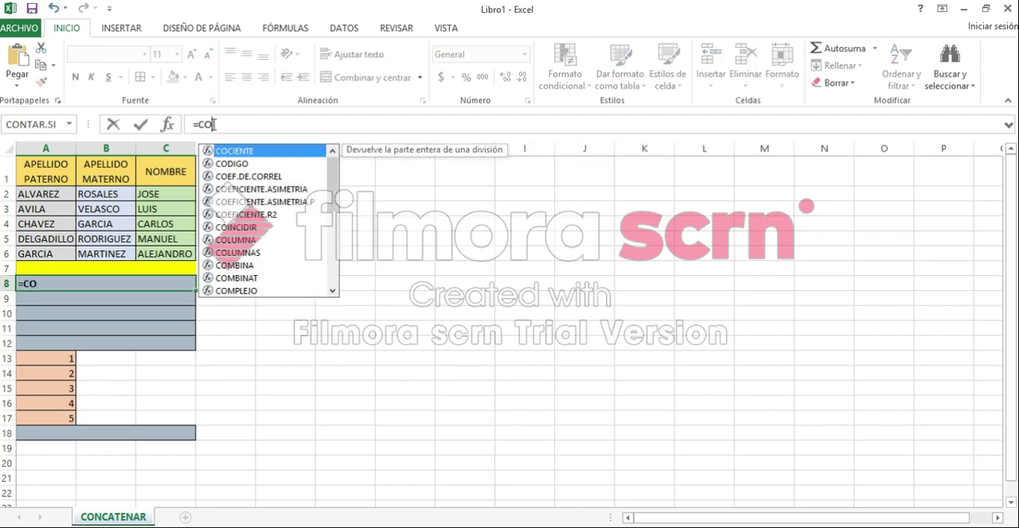
type("NCATE")
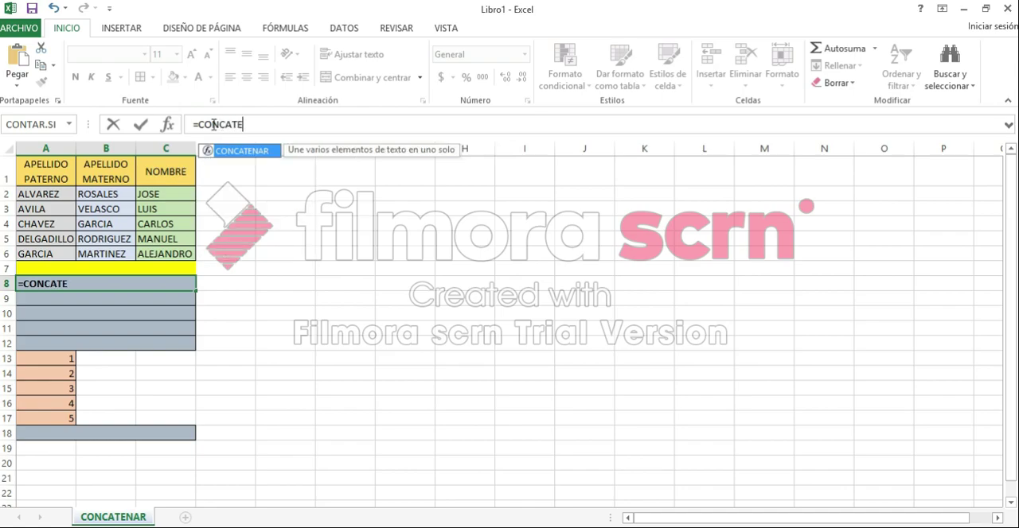
type("NAR(")
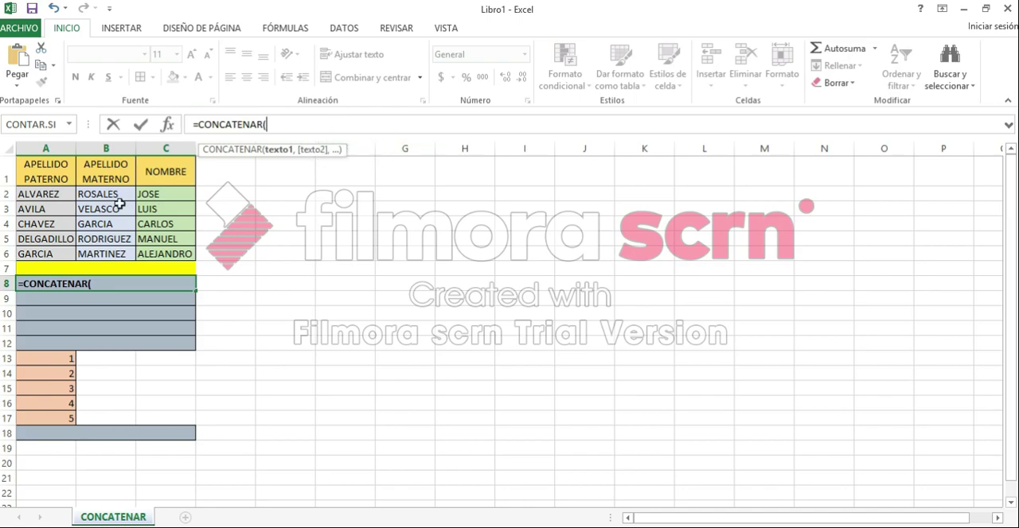
left_click(47, 195)
type(",")
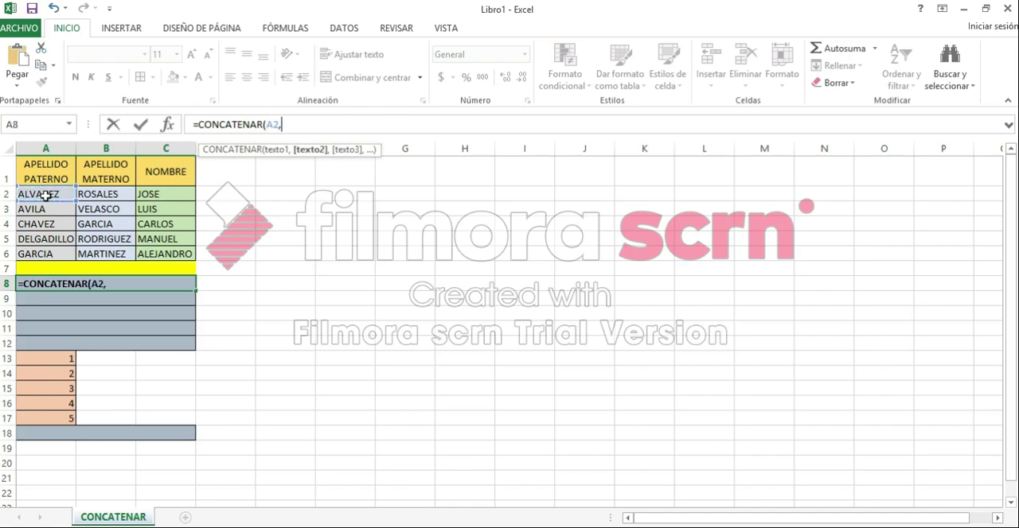
left_click(106, 194)
type(",")
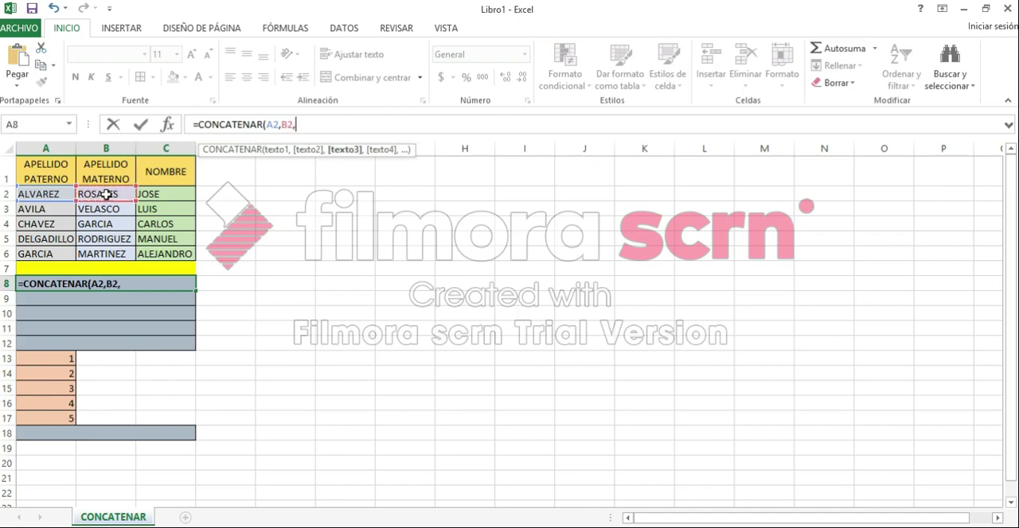
left_click(166, 194)
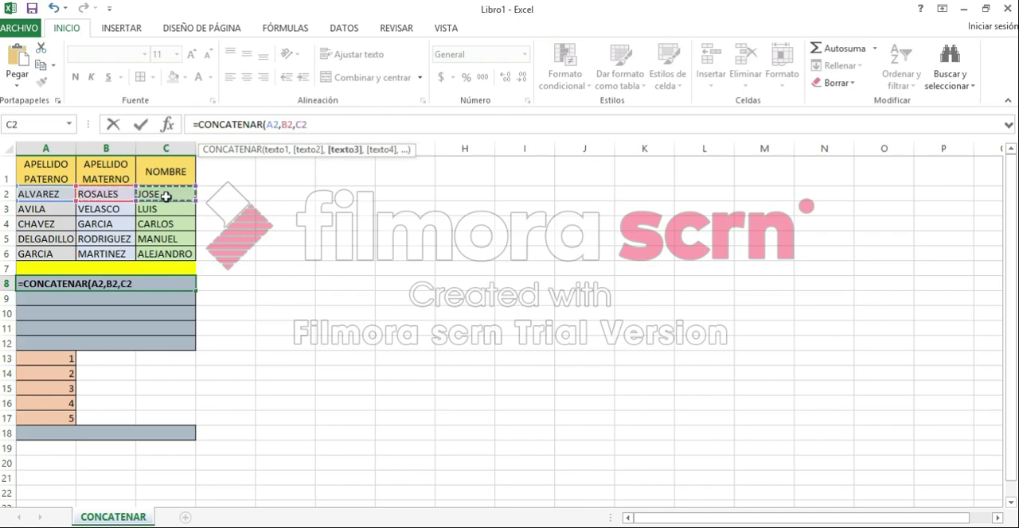
type(")")
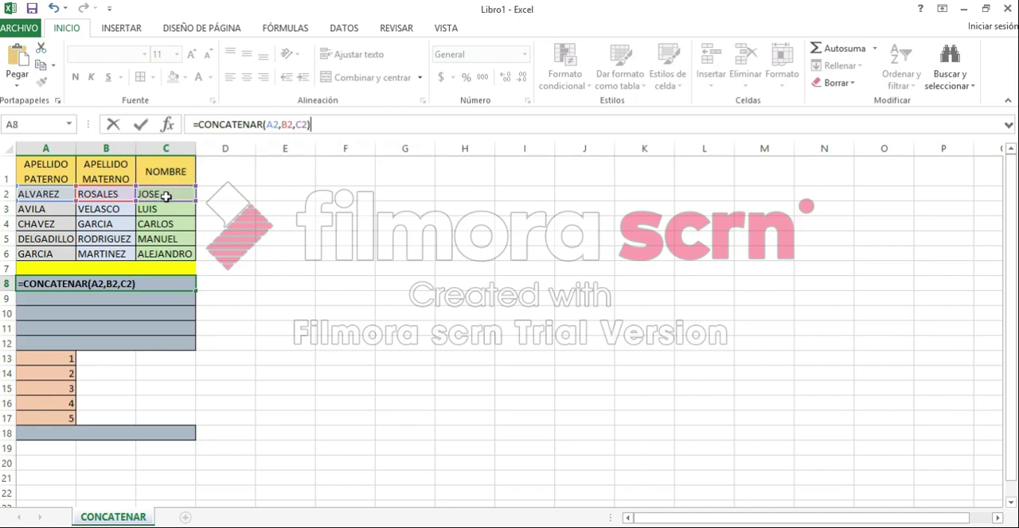
key("Return")
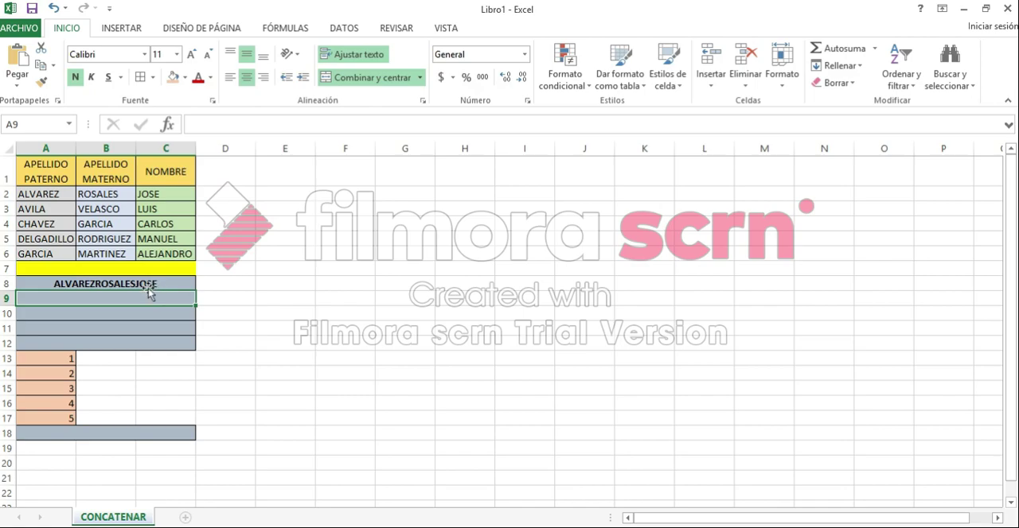
Edit the A8 formula to add space separators, making it =CONCATENAR(A2," ",B2," ",C2).
left_click(143, 283)
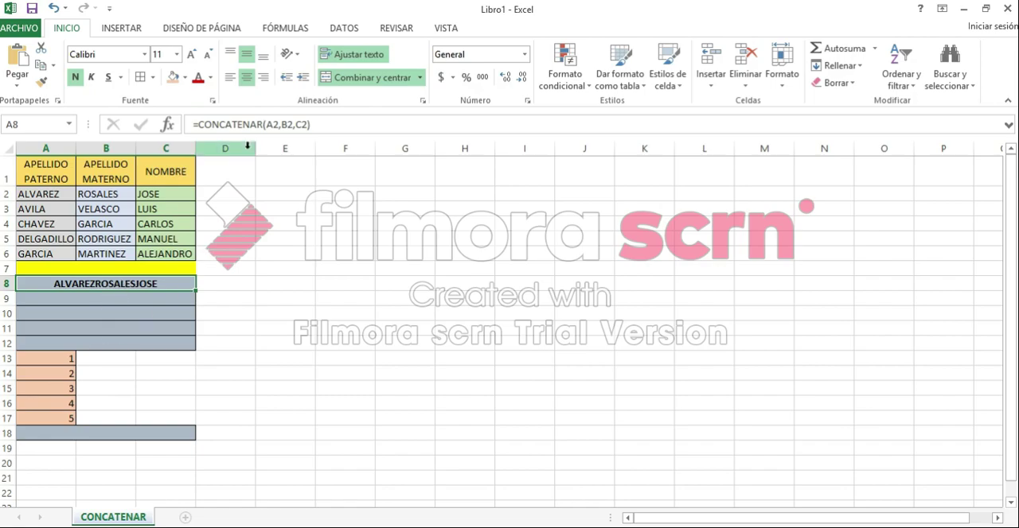
left_click(282, 125)
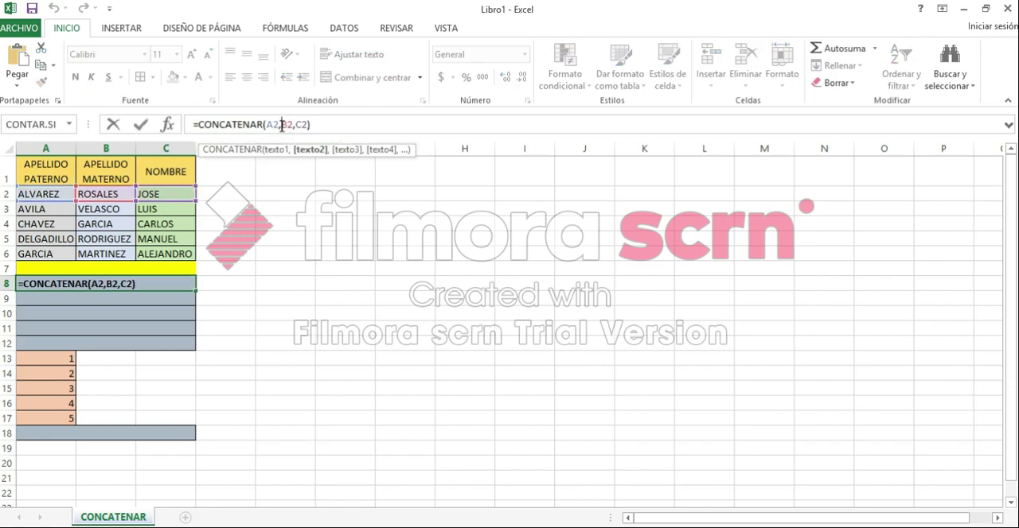
type("\"")
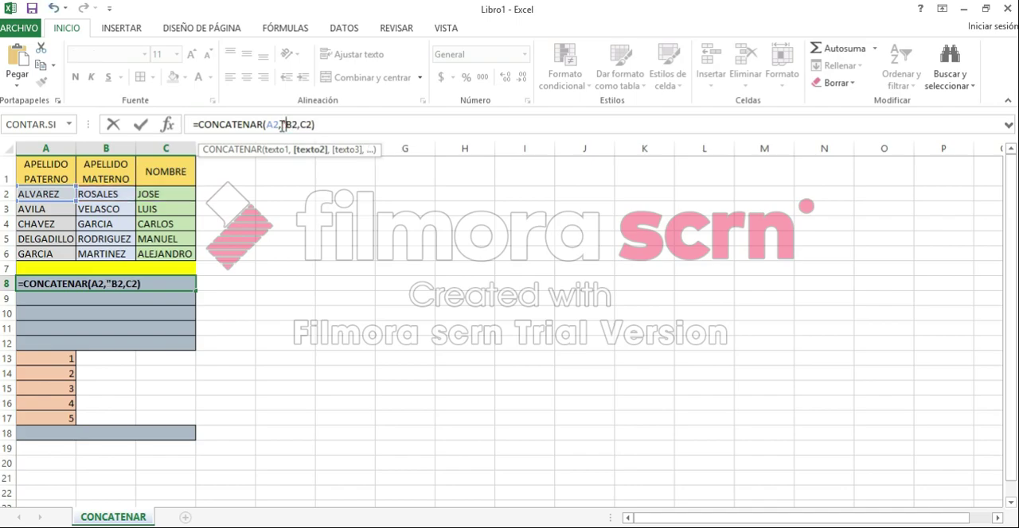
type("\",")
key("Left")
key("Left")
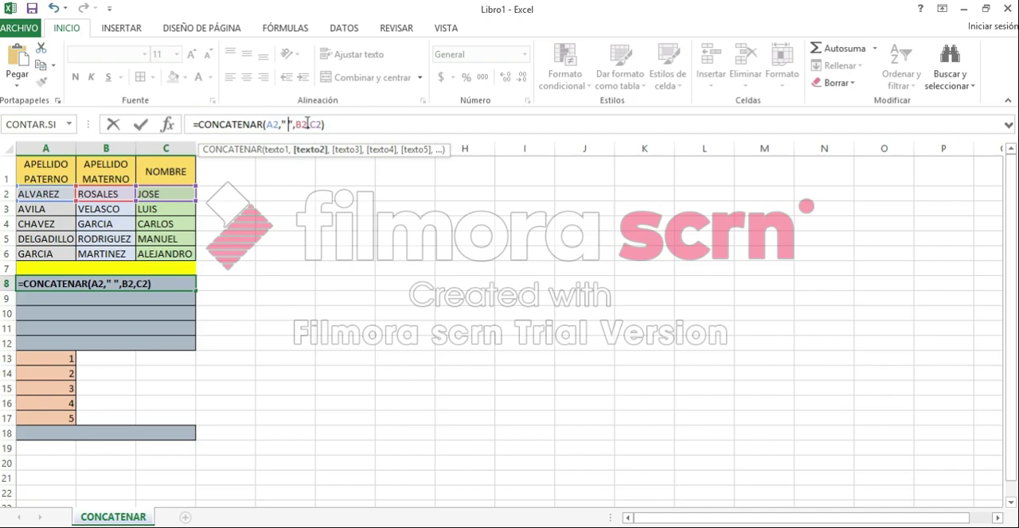
left_click(310, 125)
type("\" \"")
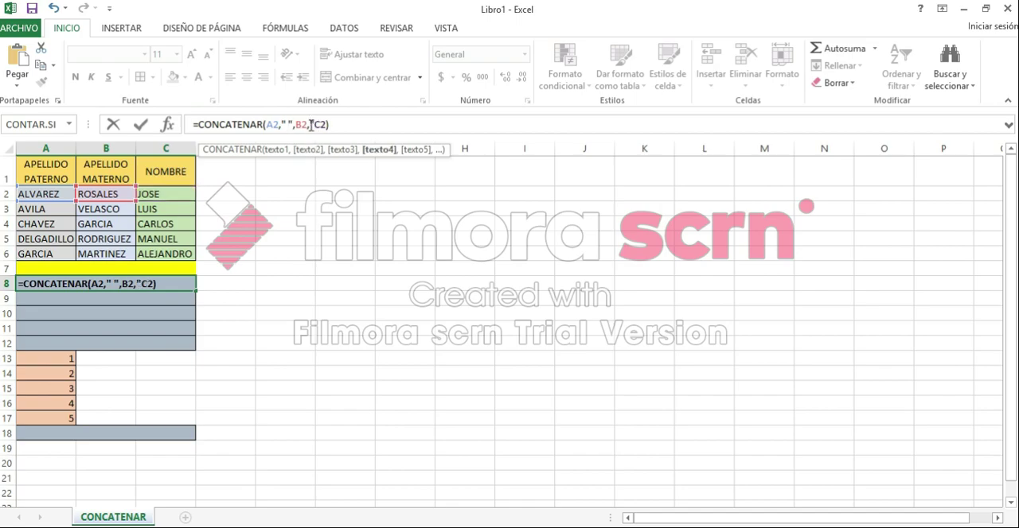
type(",")
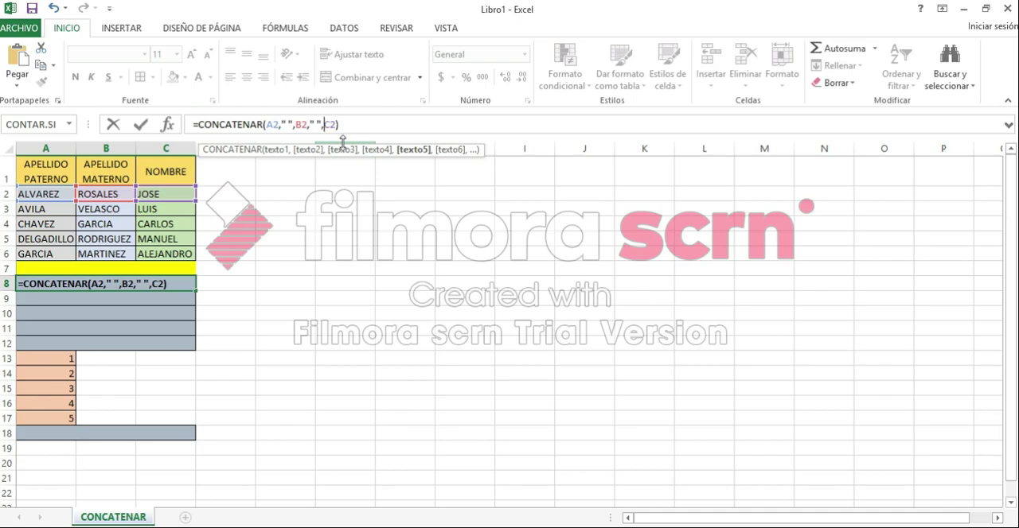
key("Return")
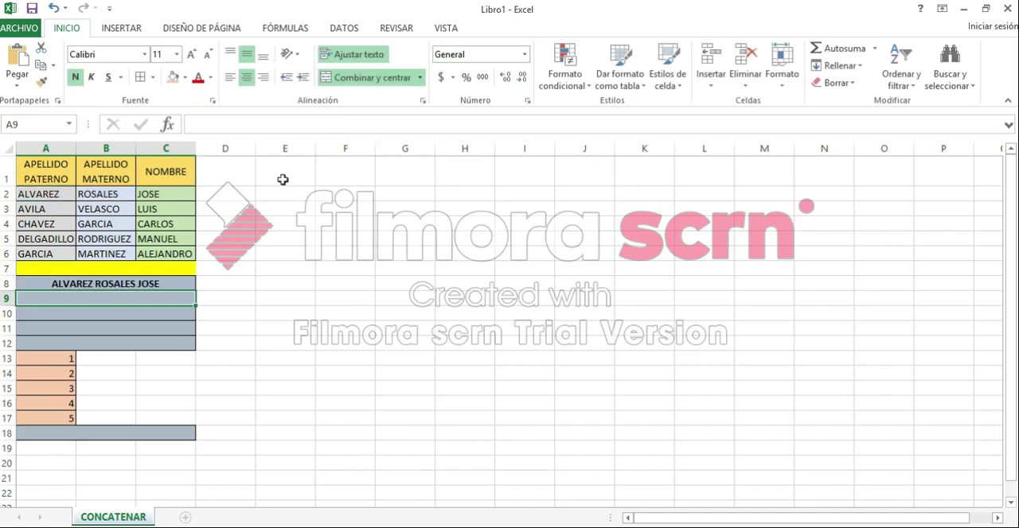
left_click(183, 282)
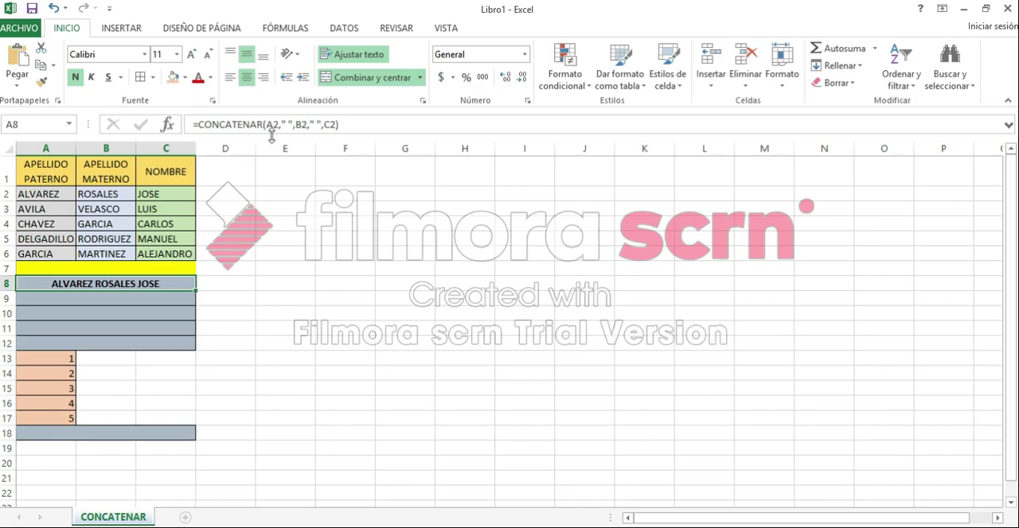
scroll(210, 191, "down", 4)
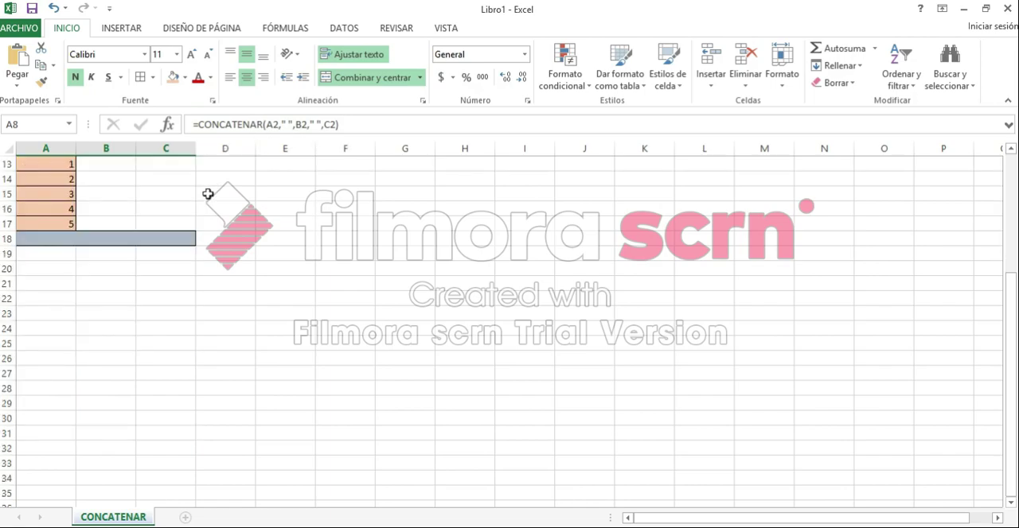
left_click_drag(1009, 314, 1005, 175)
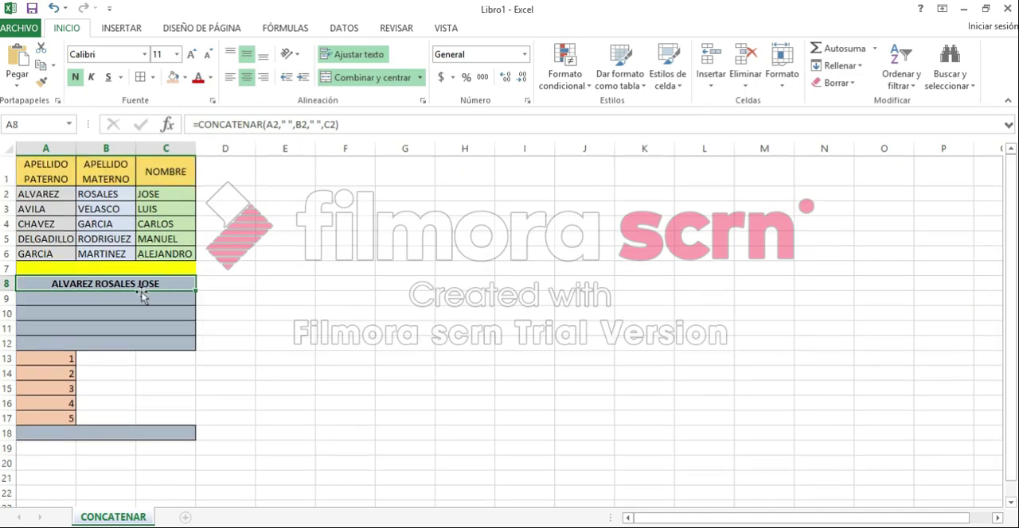
left_click(182, 297)
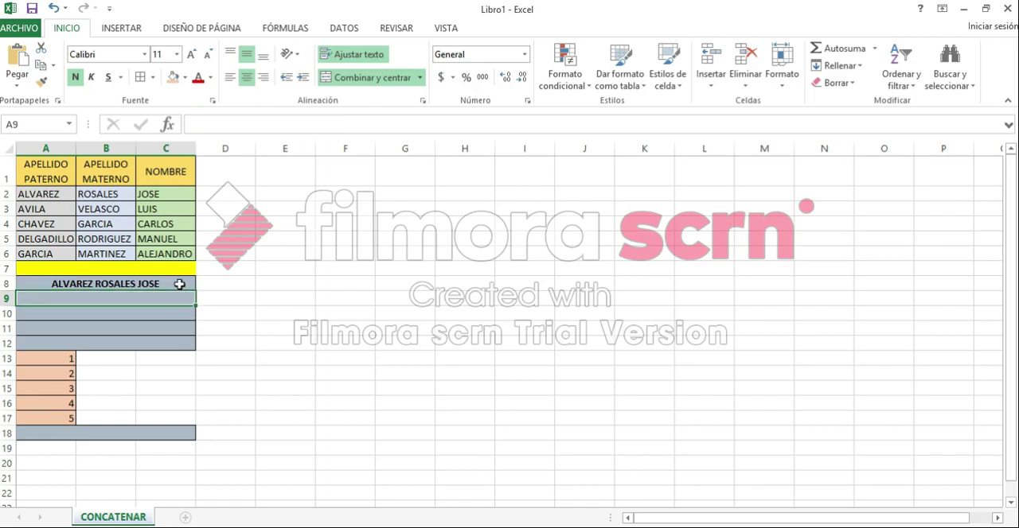
left_click(180, 284)
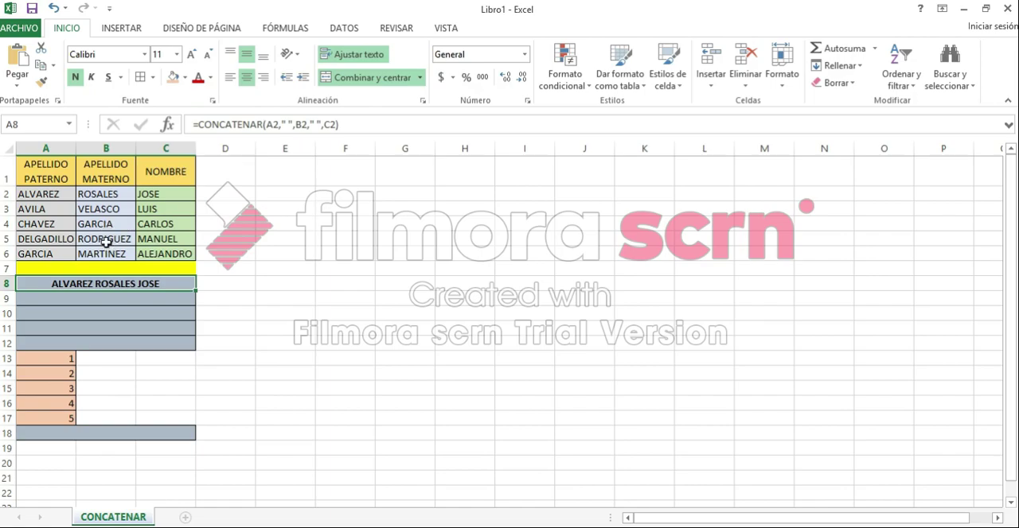
left_click(42, 206)
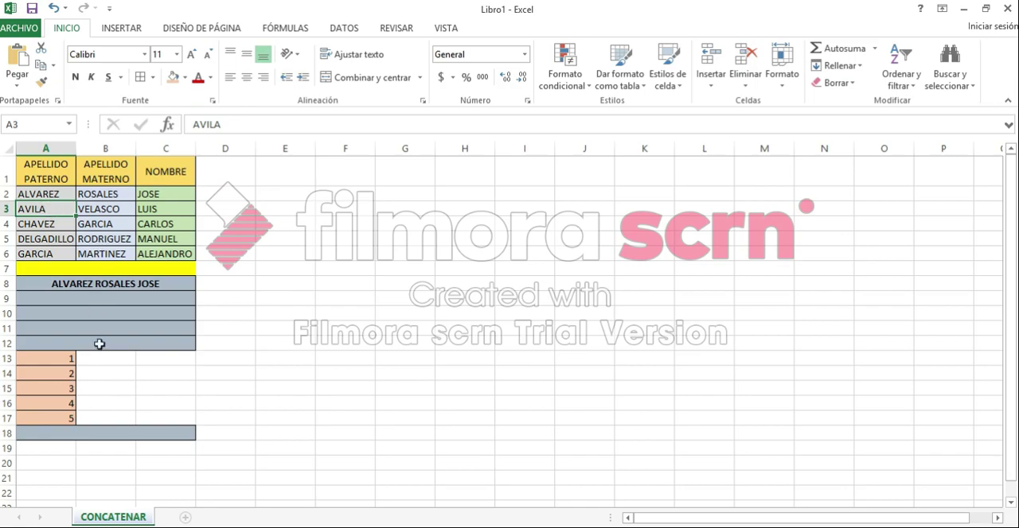
Fill the CONCATENAR formula from A8 down through merged row 12.
left_click(91, 285)
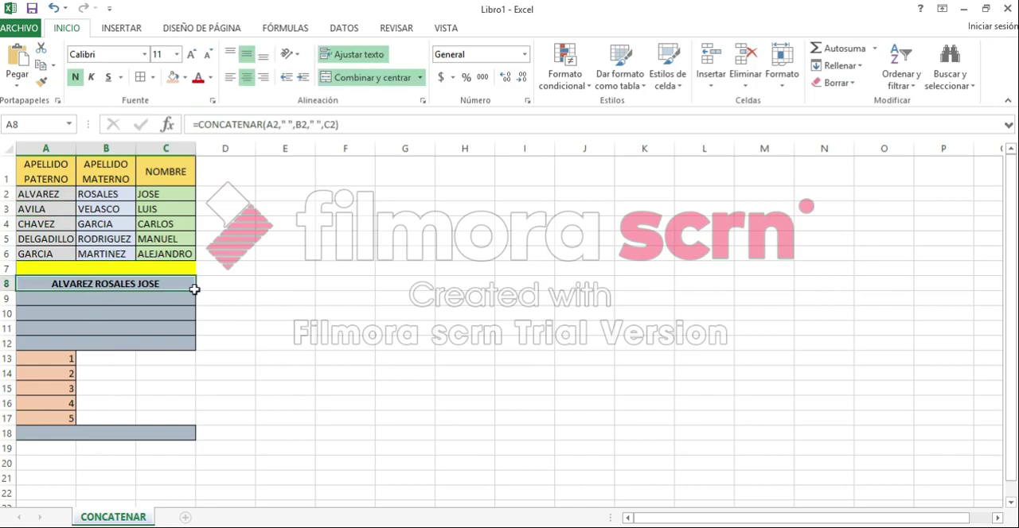
left_click_drag(195, 289, 194, 349)
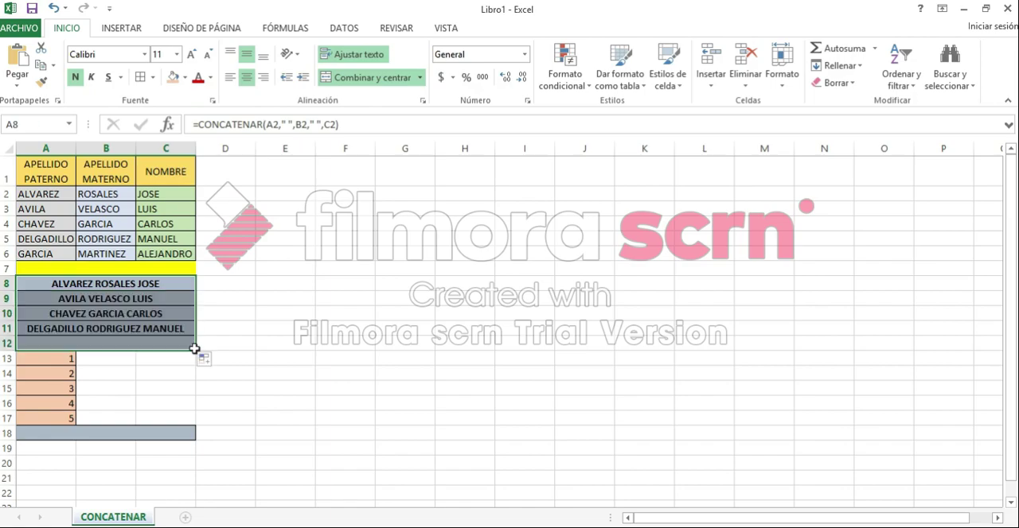
left_click(132, 297)
Left-align the concatenated full names in rows 8 to 12.
left_click_drag(110, 286, 113, 344)
left_click(230, 77)
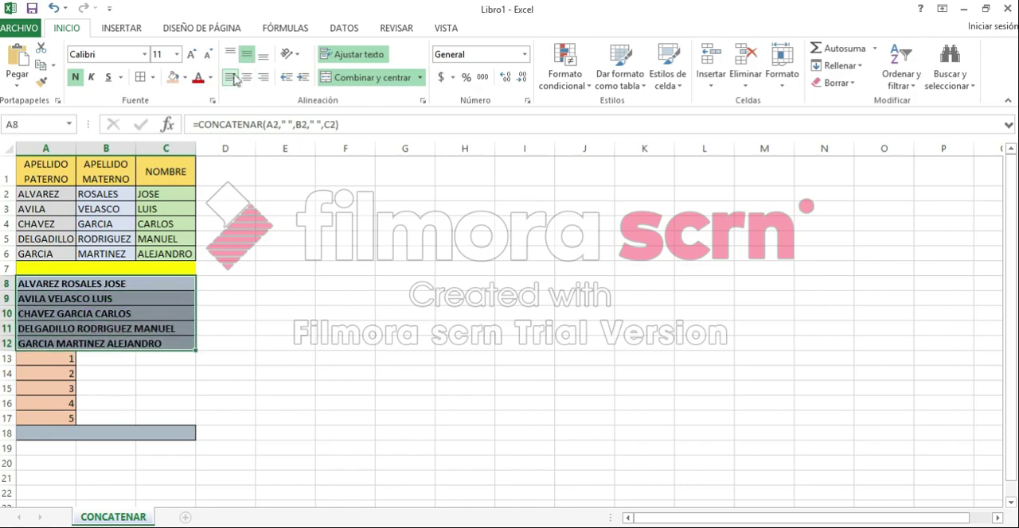
left_click(209, 302)
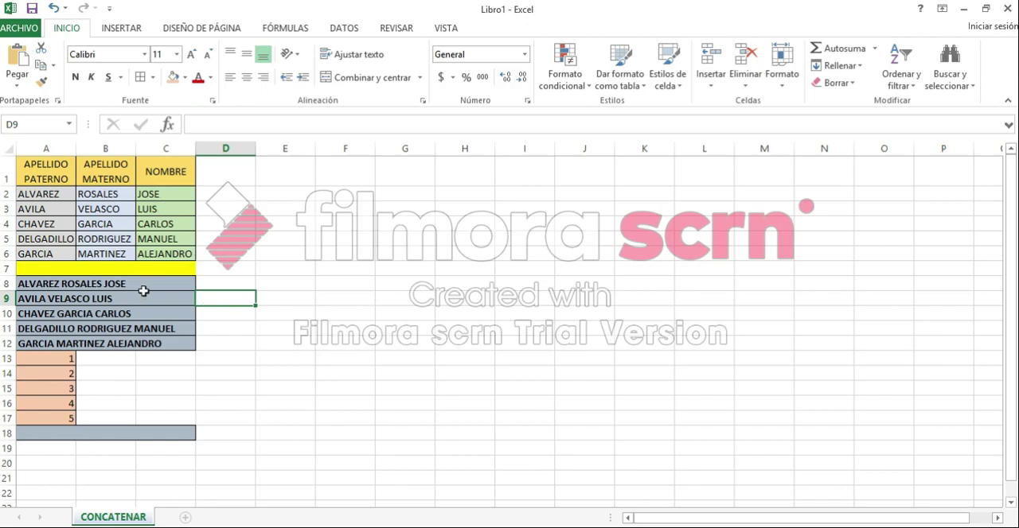
Enter the formula =CONCATENAR(A13,A14,A15,A16,A17) in merged cell A18 to join the five numbers.
left_click(111, 434)
left_click(197, 124)
type("=CONCA")
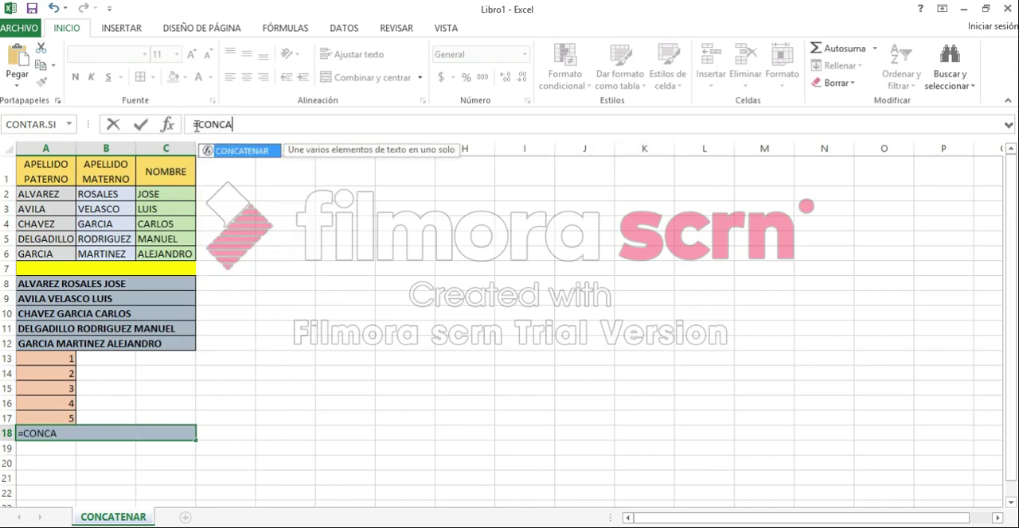
type("TENAR(")
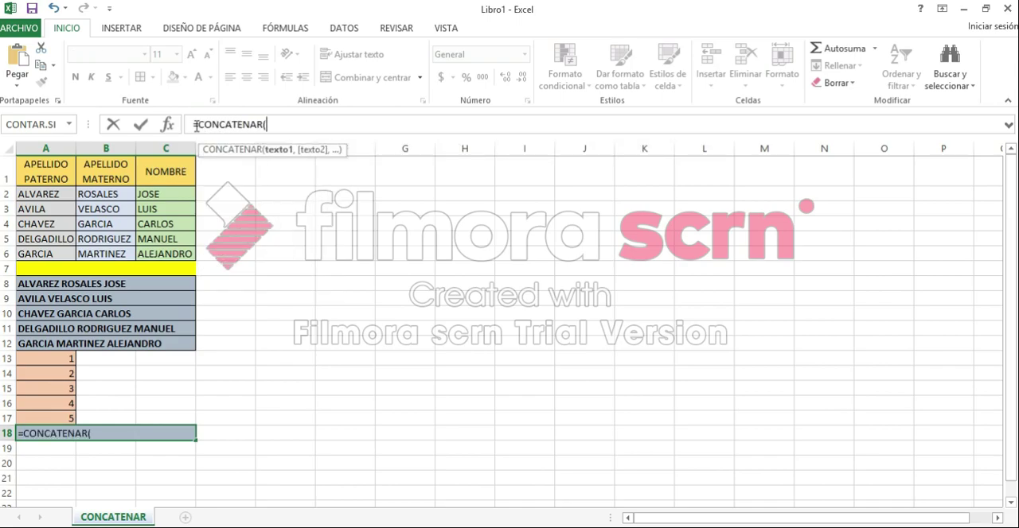
left_click(73, 361)
type(",")
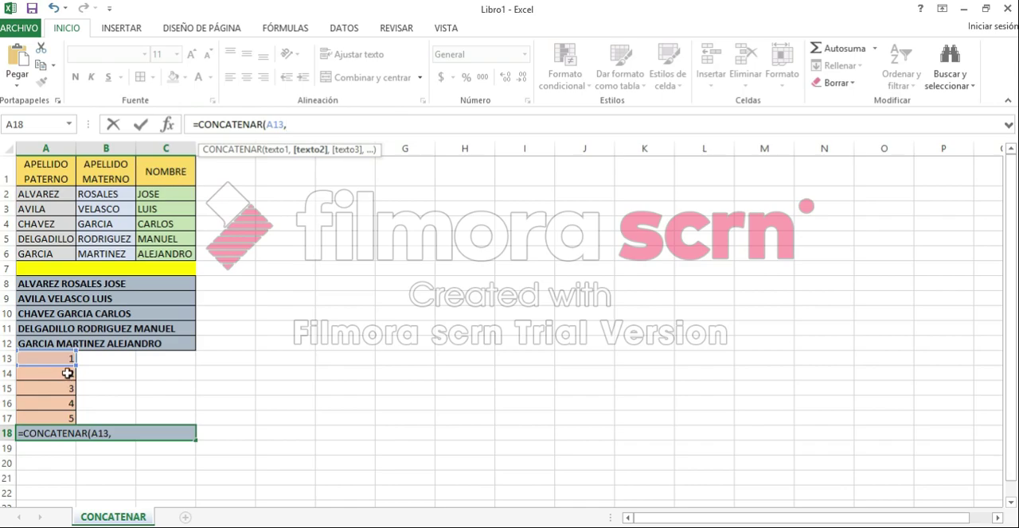
left_click(67, 374)
type(",")
left_click(67, 386)
type(",")
left_click(72, 406)
type(",")
left_click(57, 417)
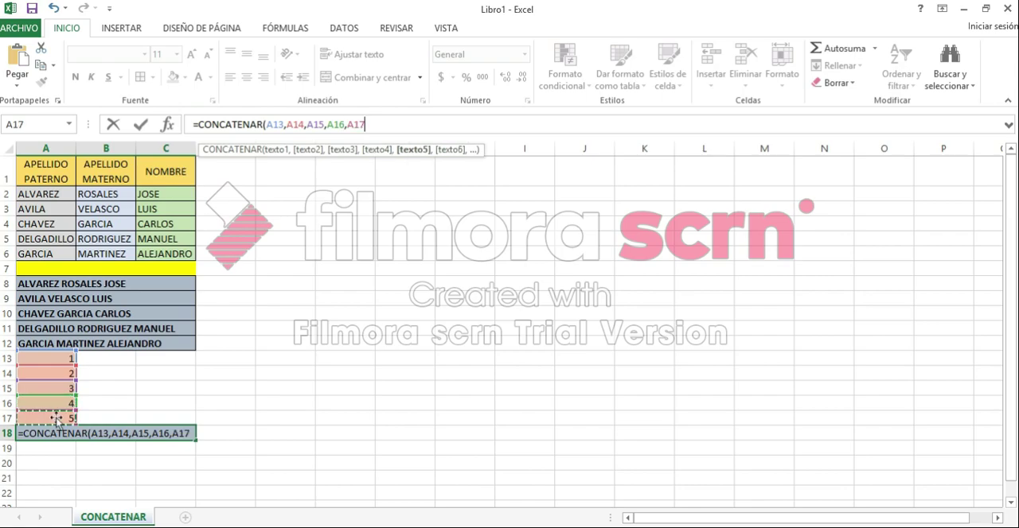
type(")")
key("Return")
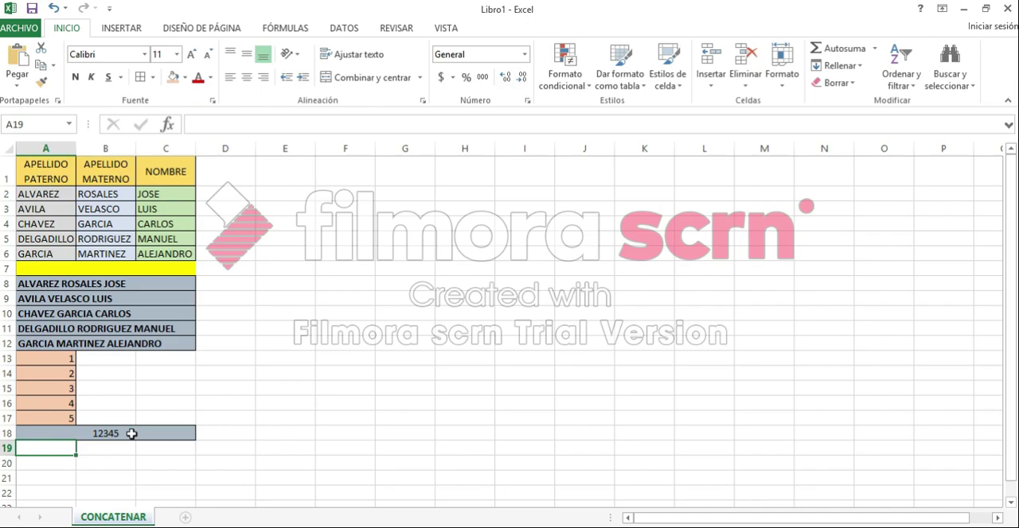
In the A18 formula, insert " " space separators between A13 and A14 and between A14 and A15.
left_click(131, 434)
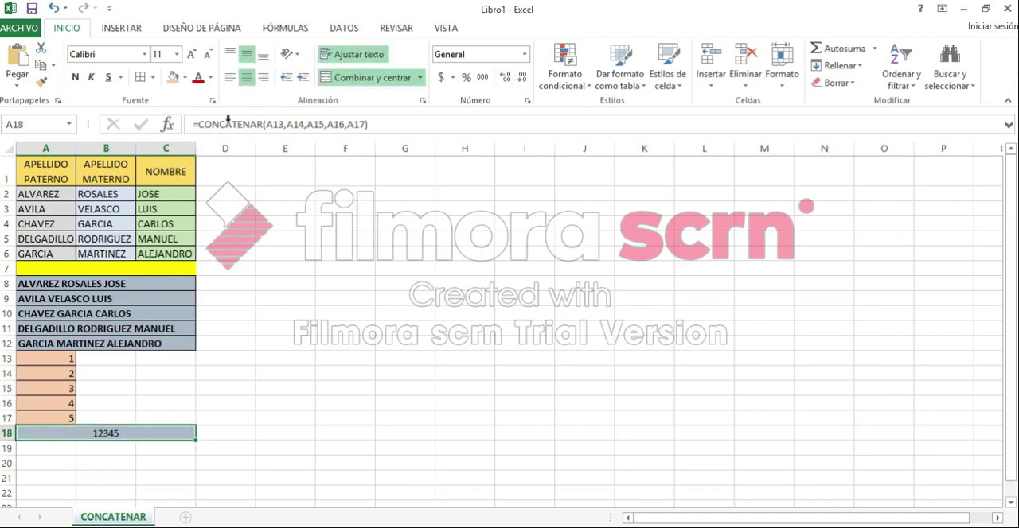
left_click(287, 125)
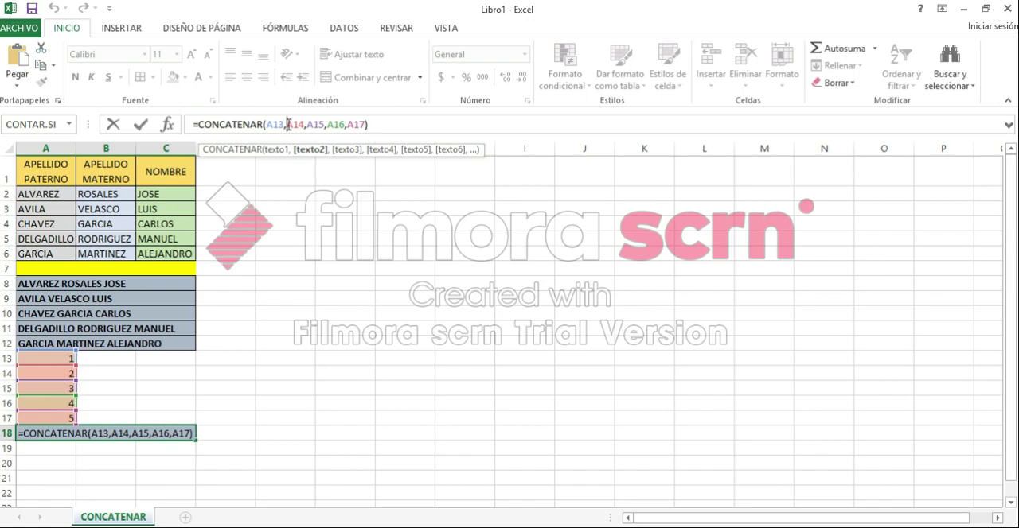
type("\" \"")
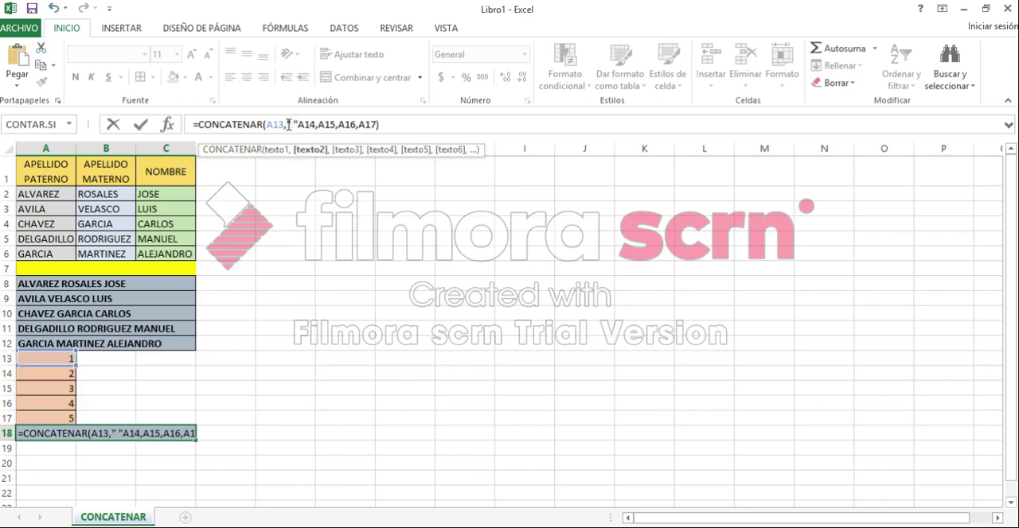
type(",")
key("Right")
key("Right")
key("Right")
key("Right")
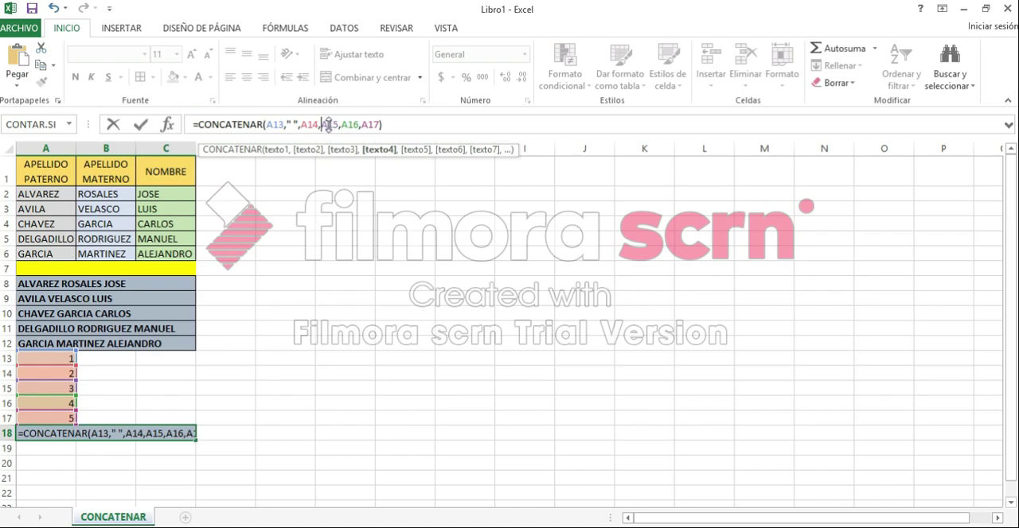
type("\" \"")
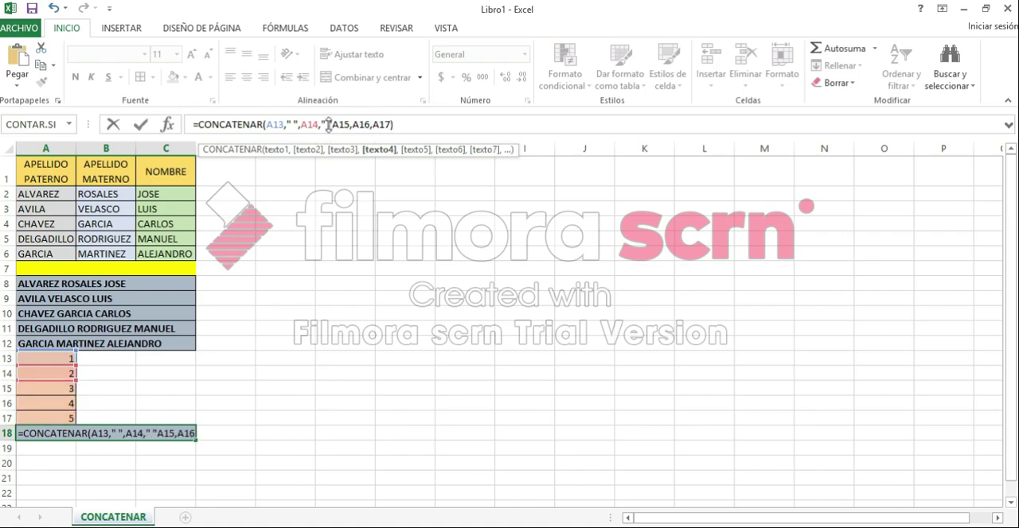
type(",")
Add " " separators after A15 and A16, completing A18 as =CONCATENAR(A13," ",A14," ",A15," ",A16," ",A17).
left_click(356, 125)
type("\" \"")
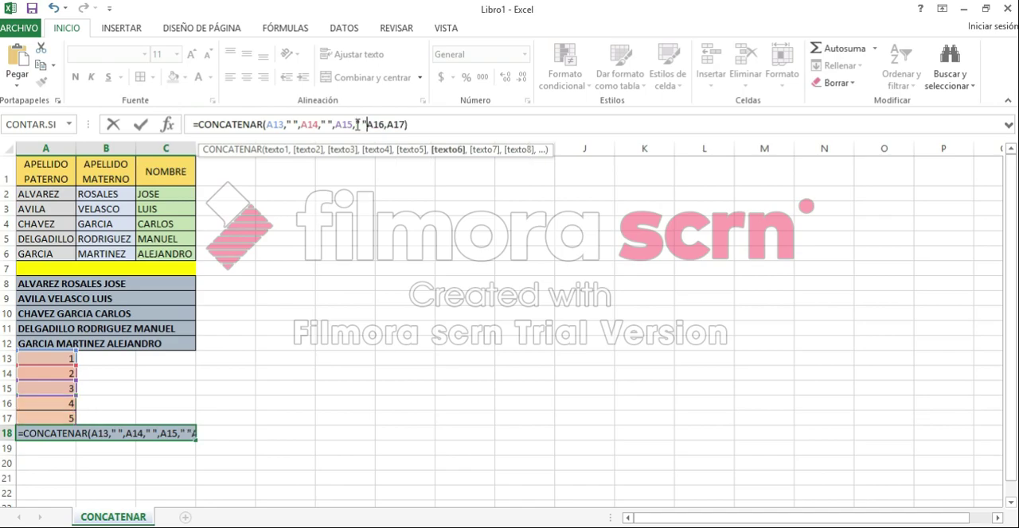
type(",A14,")
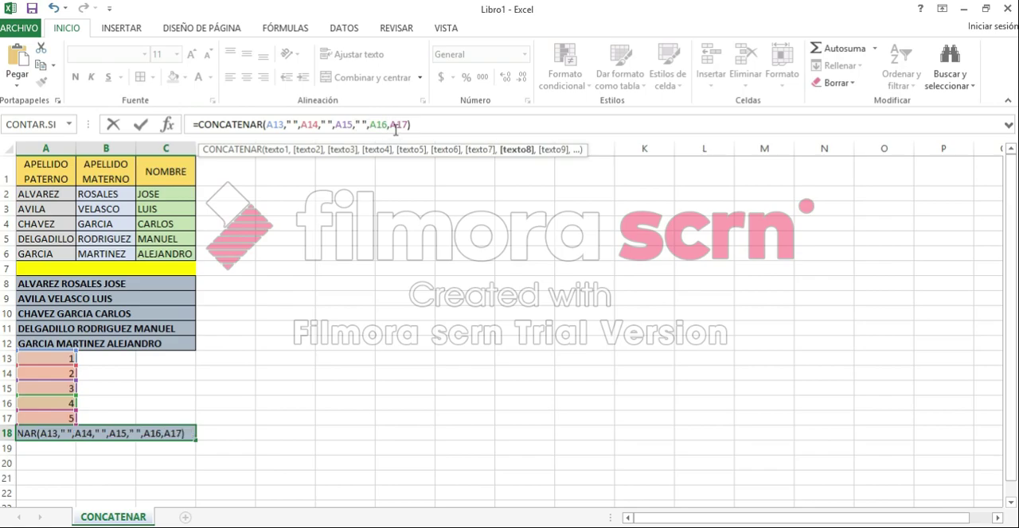
type("\" \"")
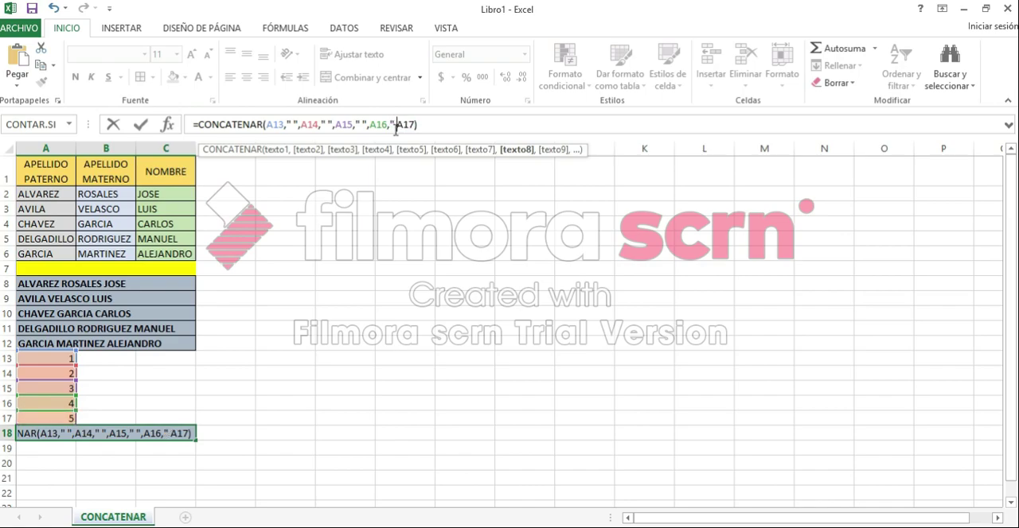
type(",")
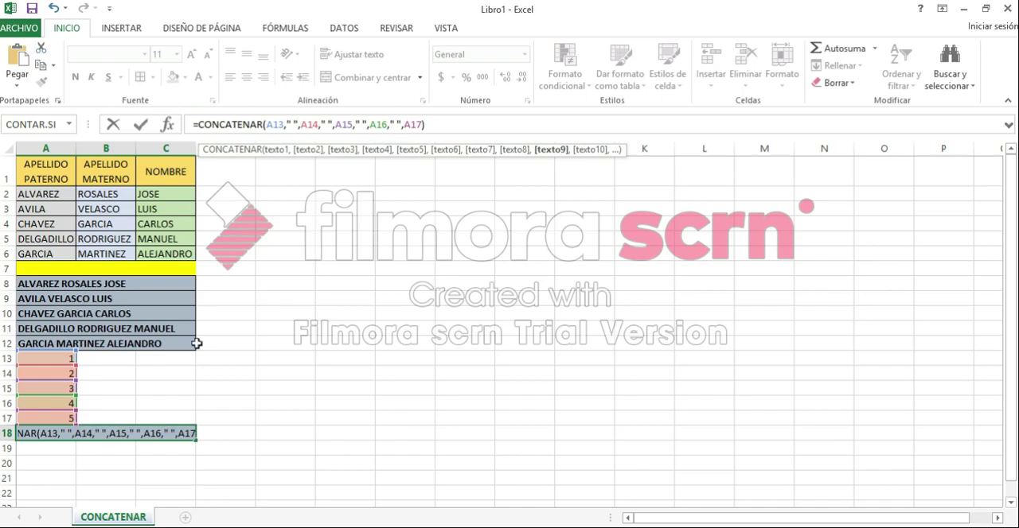
key("Return")
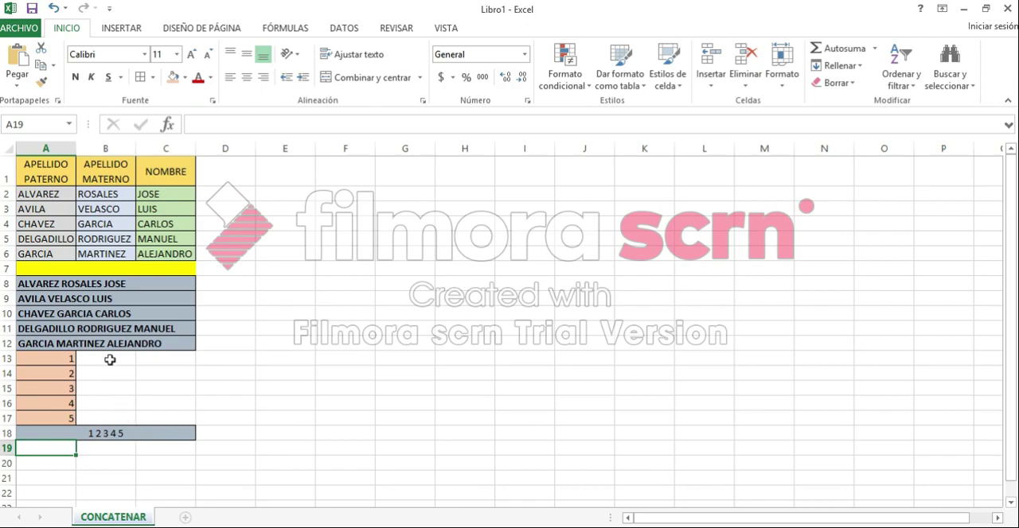
Insert the word PARRAFO before the space in the first quoted separator of the A18 formula.
left_click(114, 433)
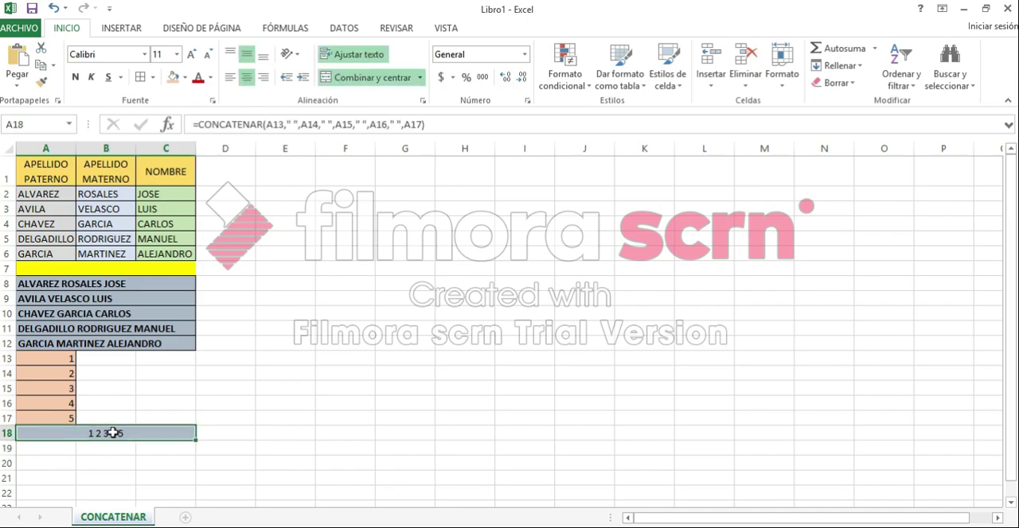
left_click(292, 125)
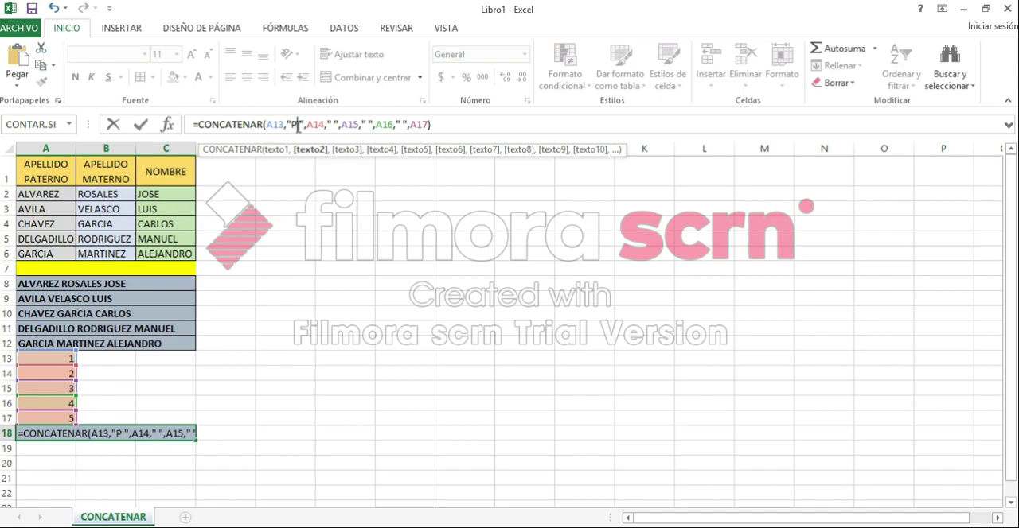
type("PARRAFO")
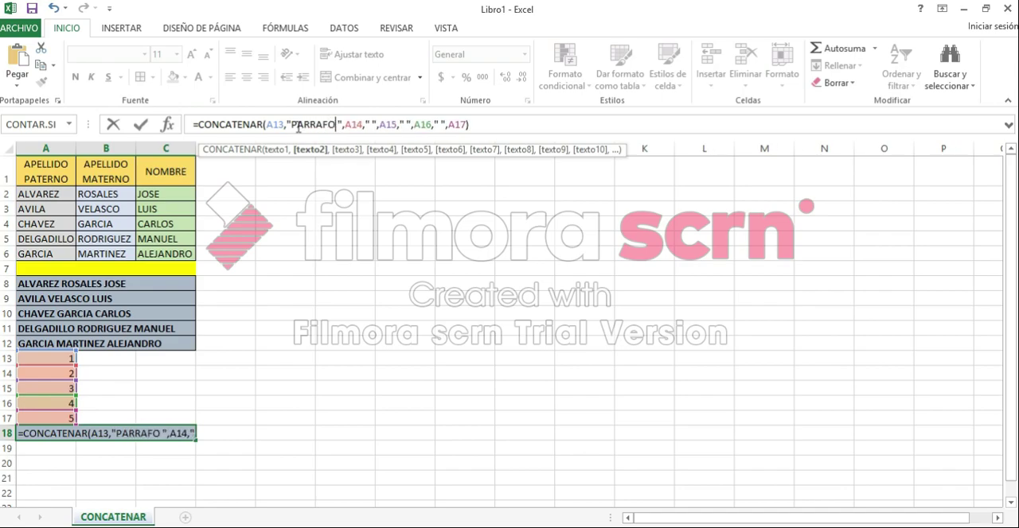
key("Return")
Remove PARRAFO from the A18 formula and restore the single-space separator between A13 and A14.
left_click(167, 434)
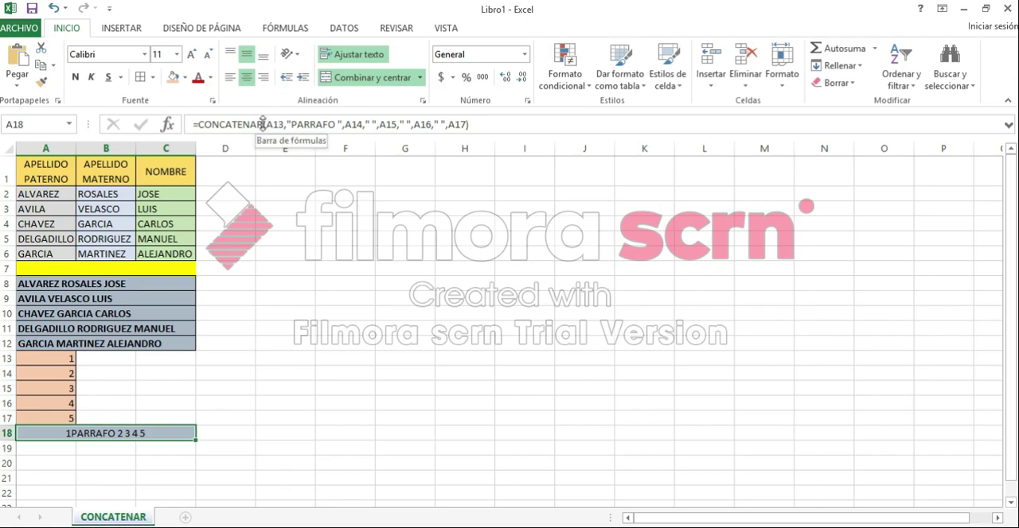
left_click(338, 125)
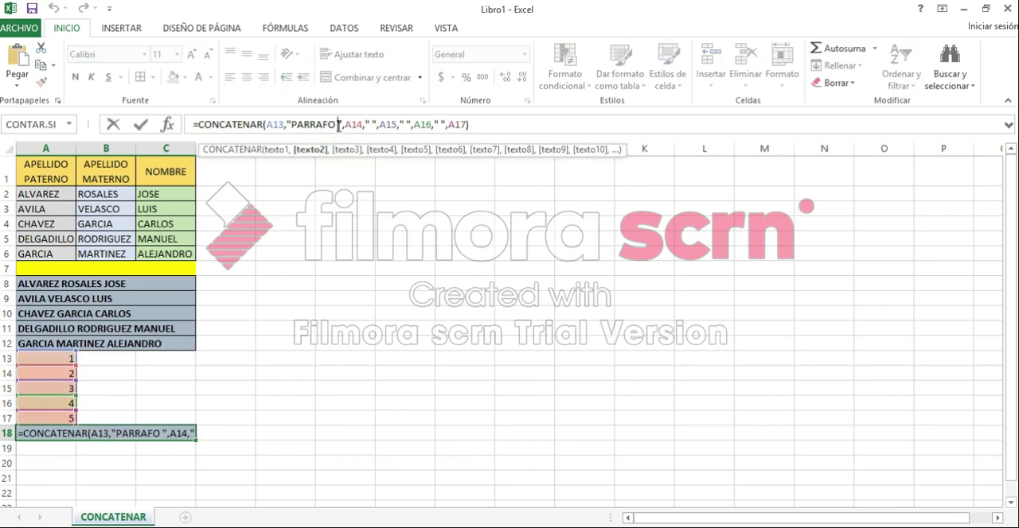
key("BackSpace")
key("BackSpace")
key("BackSpace")
key("BackSpace")
key("BackSpace")
key("BackSpace")
key("BackSpace")
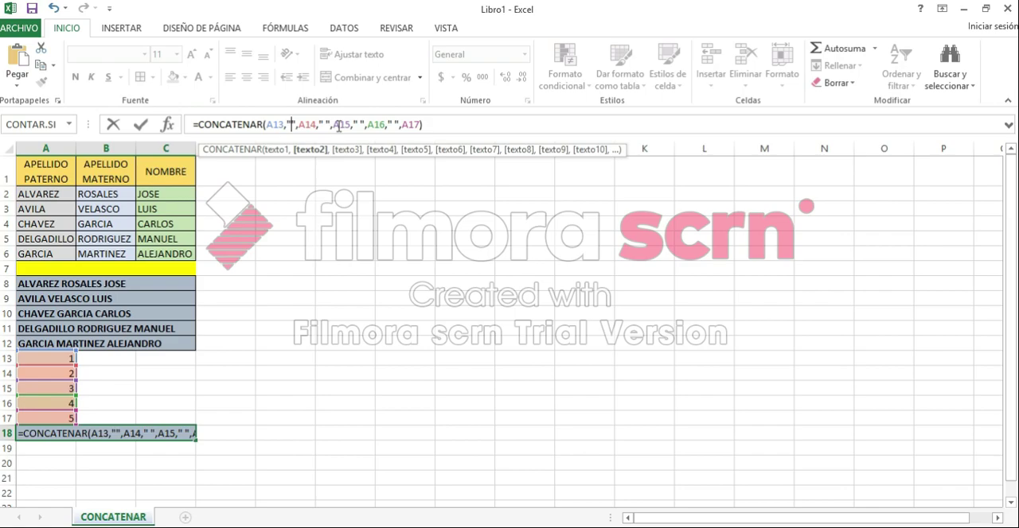
key("Return")
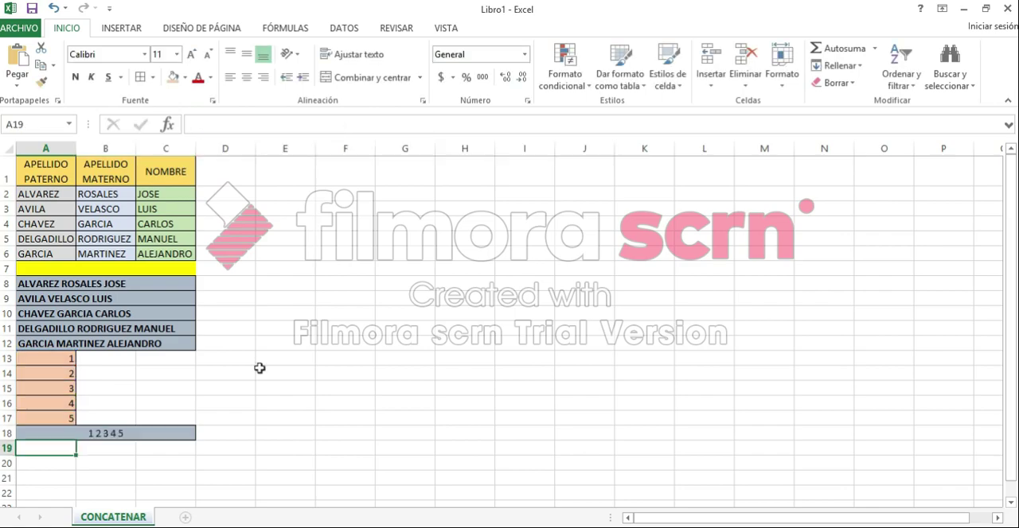